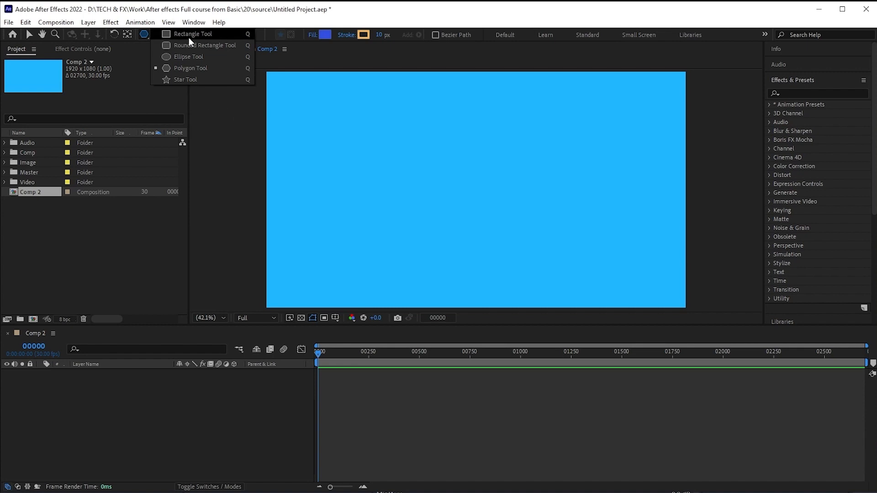
Step: Create a composition-sized rectangle shape layer with the Rectangle tool, and delete it
click(201, 35)
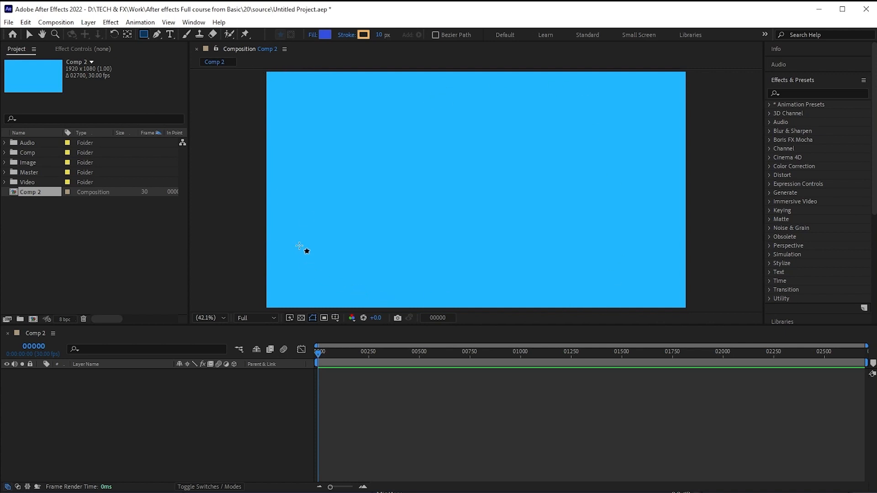
double_click(144, 34)
key(v)
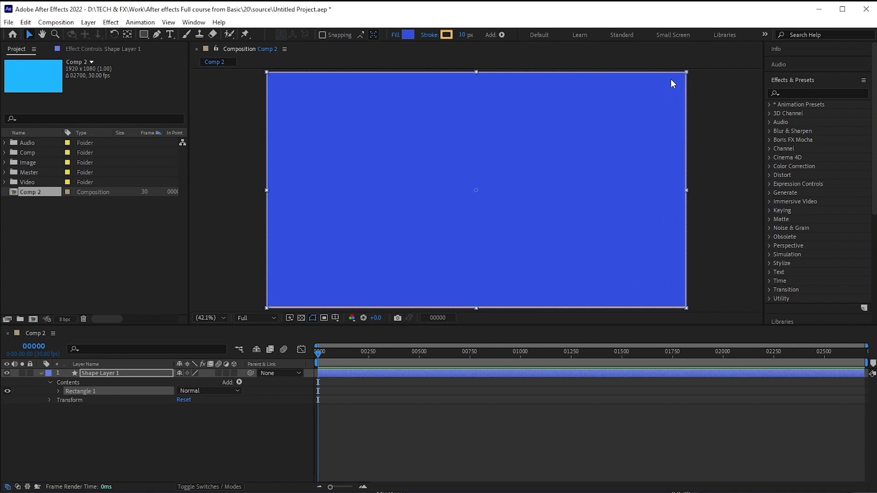
key(Delete)
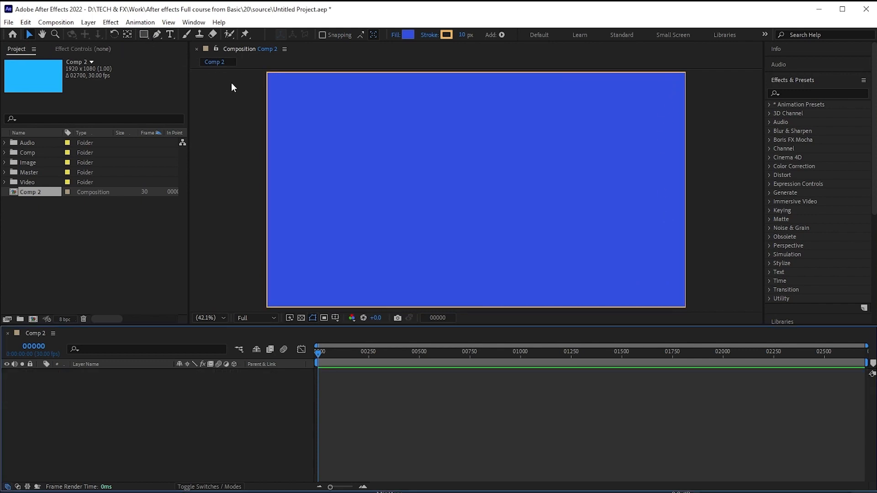
Step: Try drawing one rectangle from its corner and another outward from its centre, undoing each
click(144, 34)
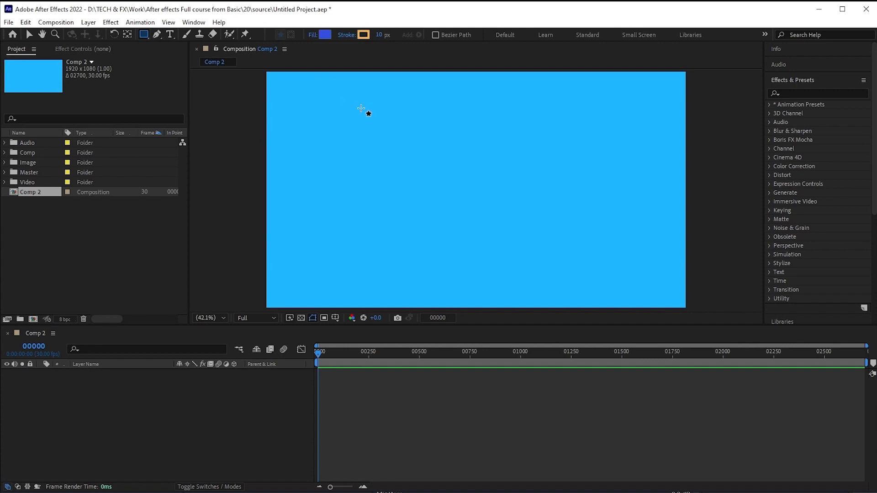
mouse_move(392, 129)
mouse_down()
mouse_move(528, 241)
mouse_move(456, 180)
mouse_move(493, 198)
mouse_move(554, 262)
mouse_move(506, 214)
mouse_up()
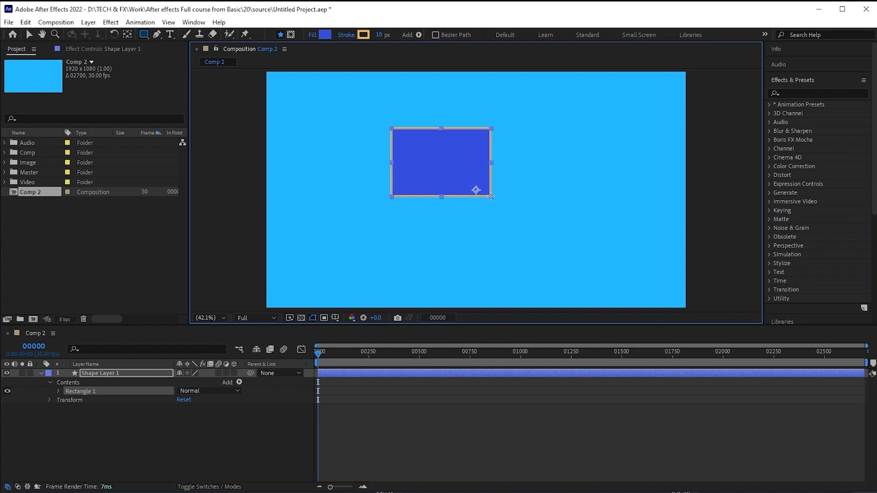
key(ctrl+z)
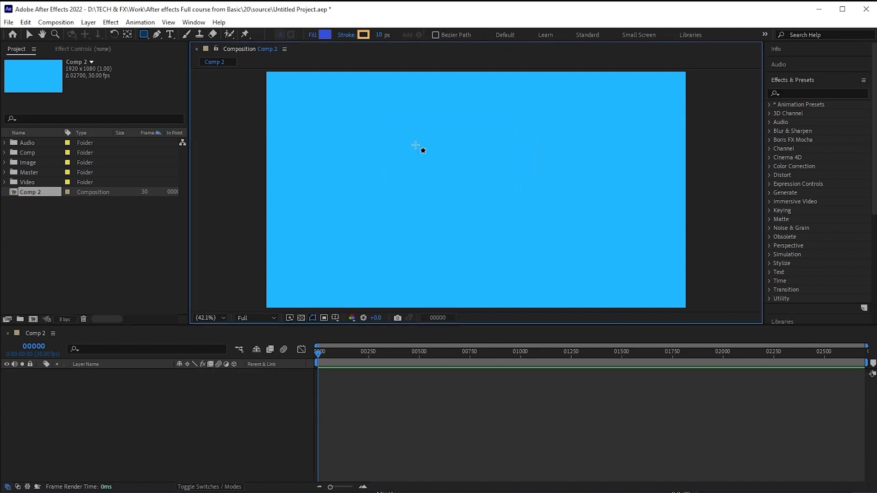
mouse_move(415, 145)
mouse_down()
mouse_move(521, 219)
mouse_move(477, 191)
mouse_move(490, 200)
mouse_up()
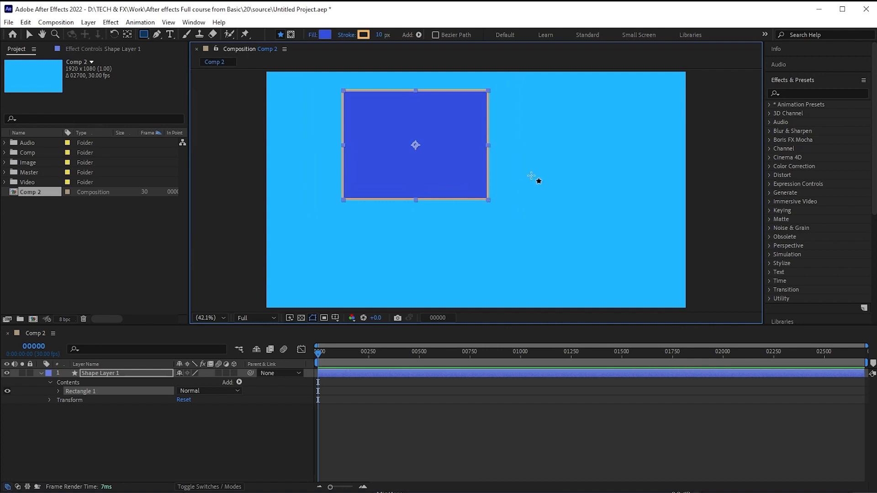
key(ctrl+z)
Step: Try drawing a tall rectangle and a square near the middle of the composition, removing each
drag(403, 128, 462, 265)
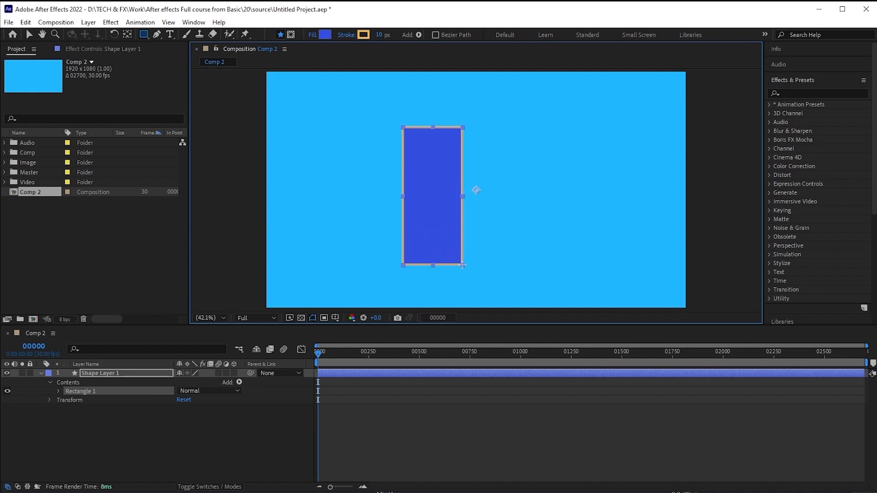
drag(463, 265, 516, 267)
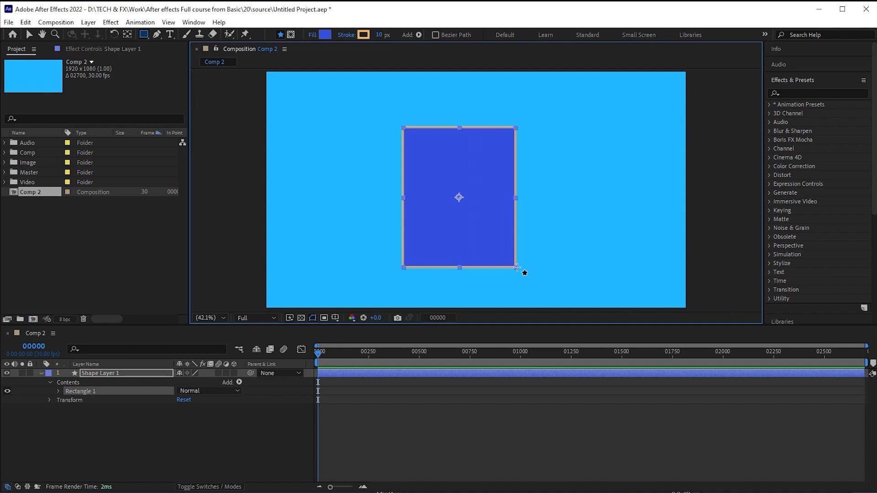
key(Delete)
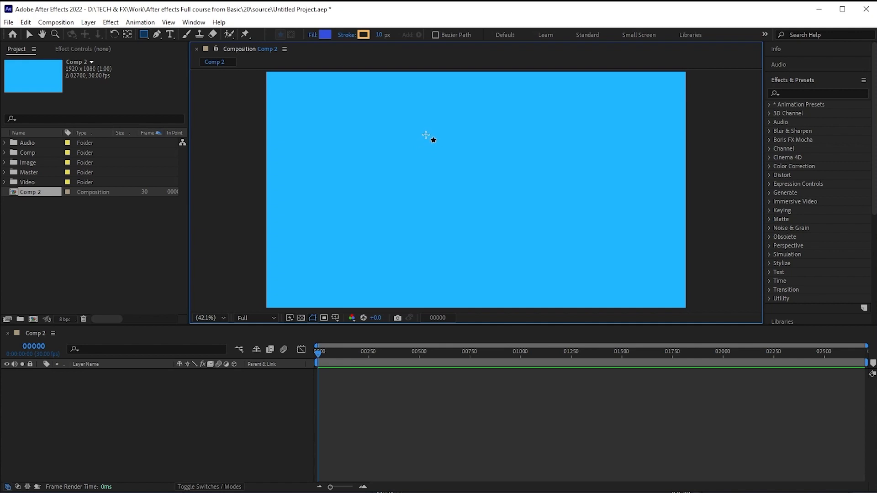
mouse_move(426, 135)
mouse_down()
mouse_move(553, 260)
mouse_move(484, 192)
mouse_move(544, 274)
mouse_up()
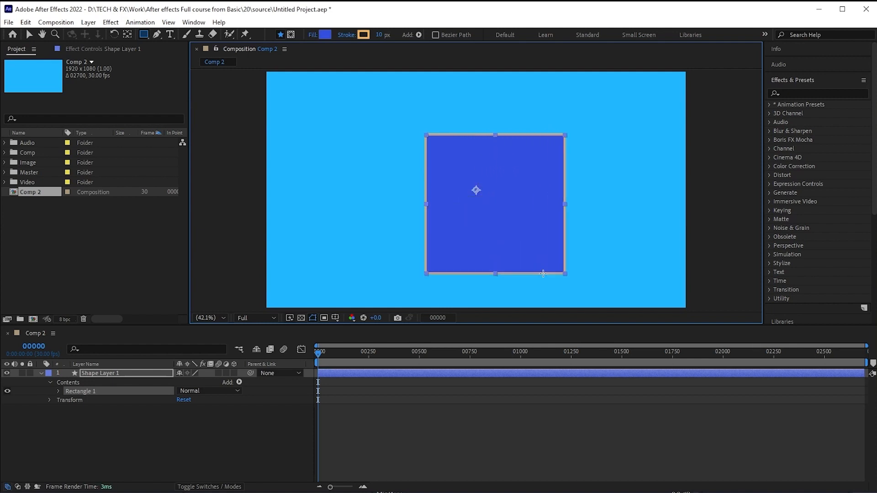
key(ctrl+z)
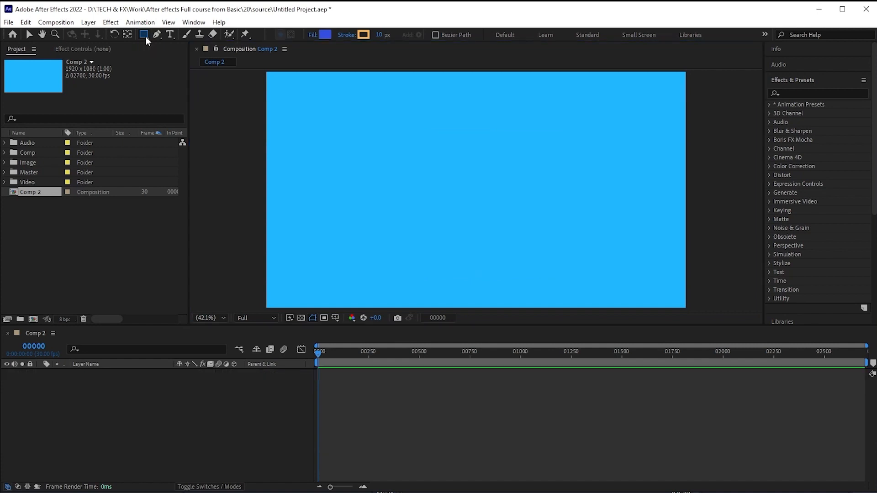
Step: Draw a shape with the Polygon tool in the upper middle of the composition, reducing it to a triangle
click(145, 34)
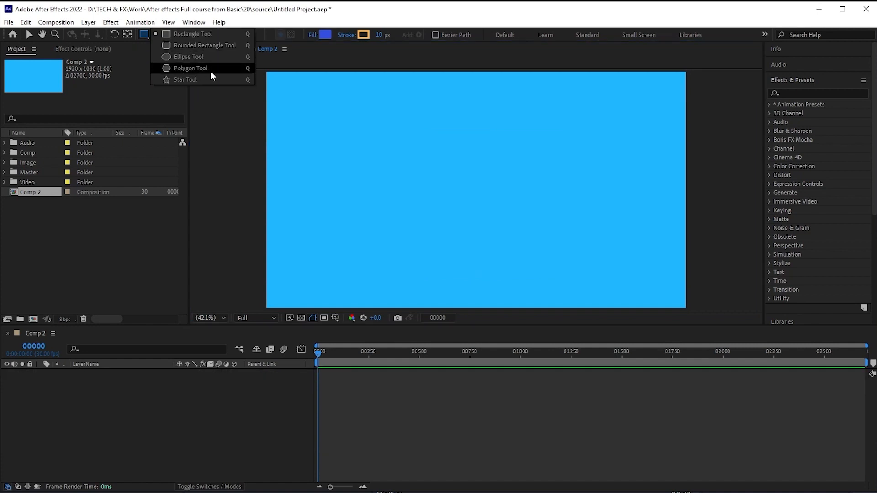
click(190, 69)
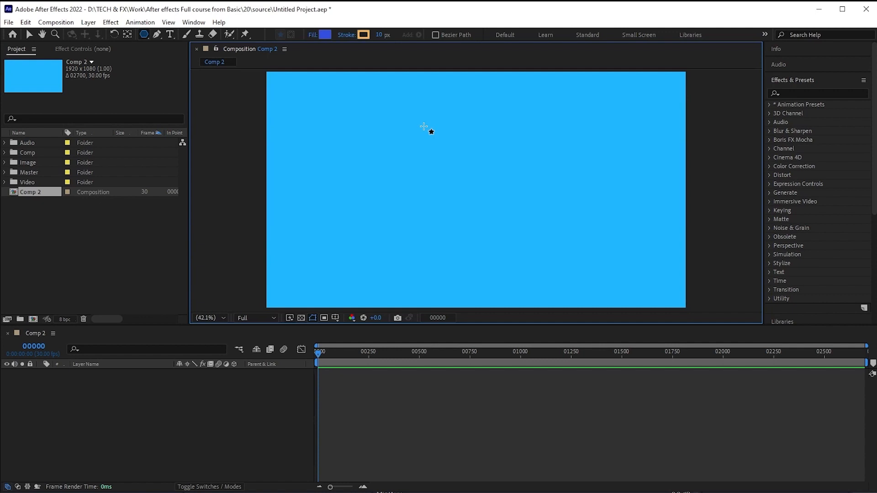
drag(424, 127, 460, 169)
key(Up)
key(Down)
key(Down)
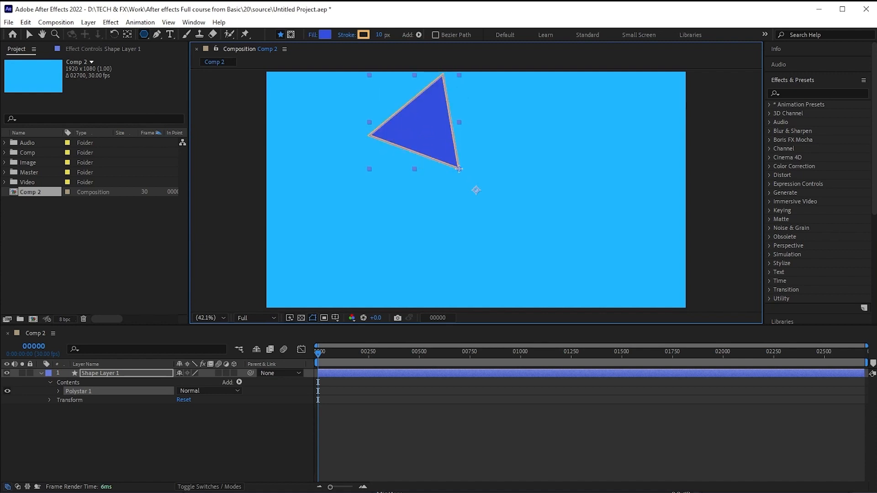
Step: Vary the polygon's number of sides while drawing it, ending with eleven sides
key(Up)
mouse_move(459, 169)
mouse_down()
mouse_move(467, 180)
mouse_move(448, 168)
mouse_up()
key(Down)
key(Up)
key(Up)
key(Up)
key(Up)
key(Up)
key(Down)
key(Down)
key(Down)
key(Down)
key(Up)
key(Up)
key(Up)
key(Up)
key(Up)
key(Up)
key(Up)
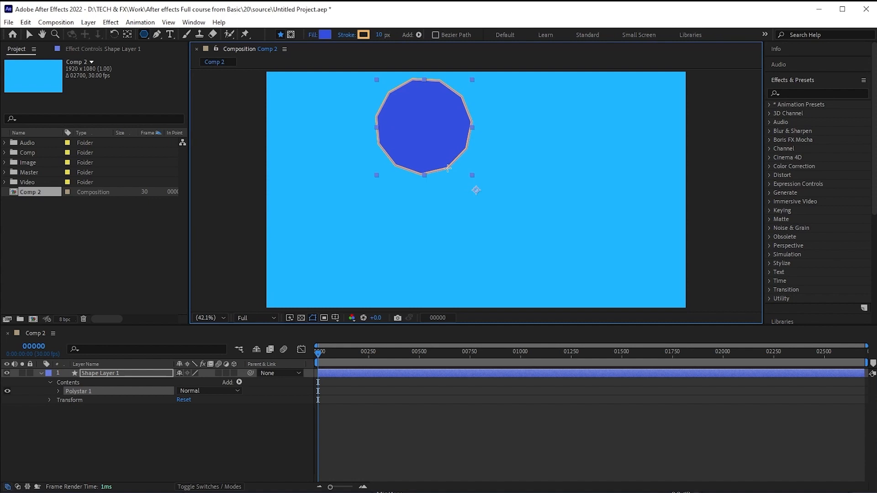
Step: Finish the polygon as a larger pentagon, centring its anchor point and placing the layer in the middle of the composition
key(Down)
key(Down)
drag(448, 168, 464, 182)
key(Down)
key(Down)
key(Down)
key(Down)
key(ctrl+alt+Home)
key(ctrl+Home)
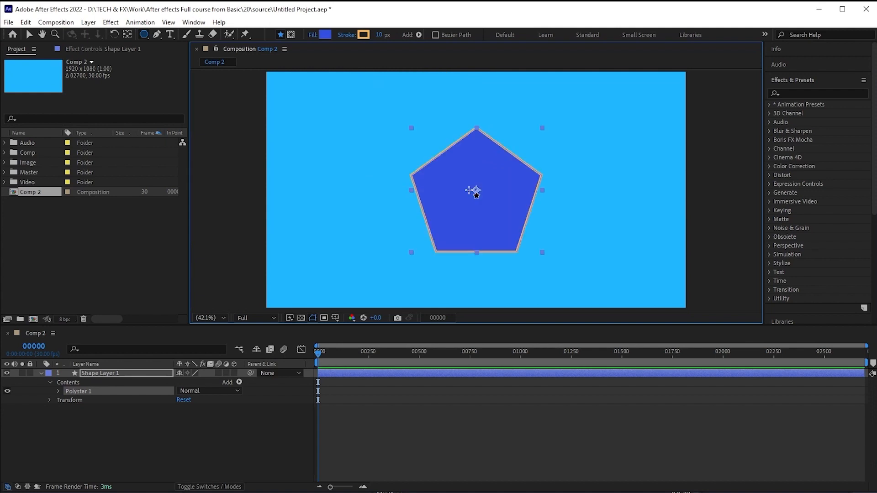
Step: Change the polystar path's type to Star and set its inner radius to 50
click(149, 36)
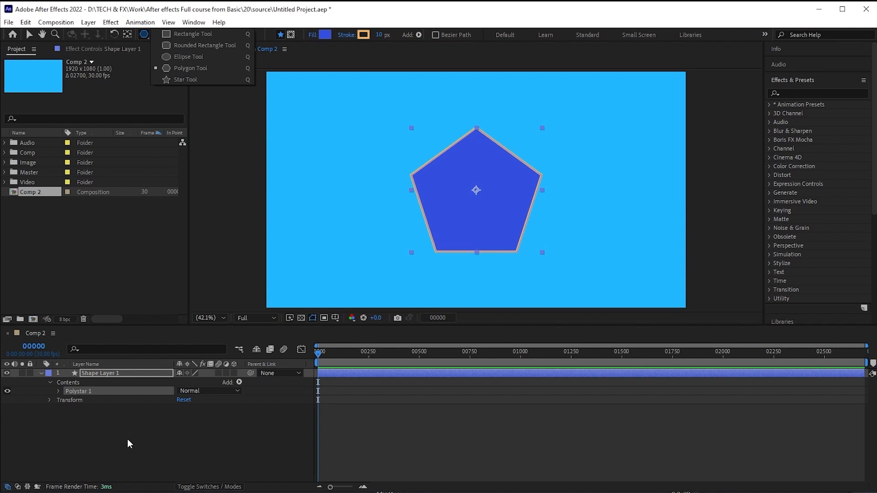
click(59, 391)
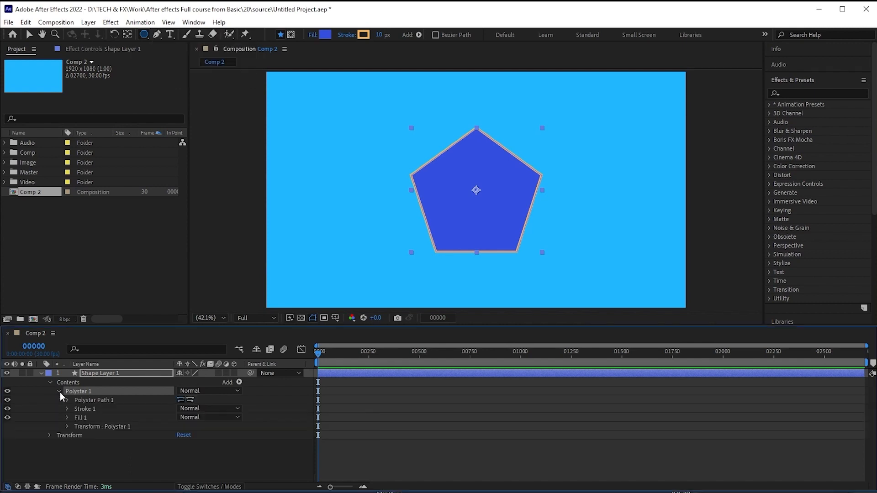
click(67, 400)
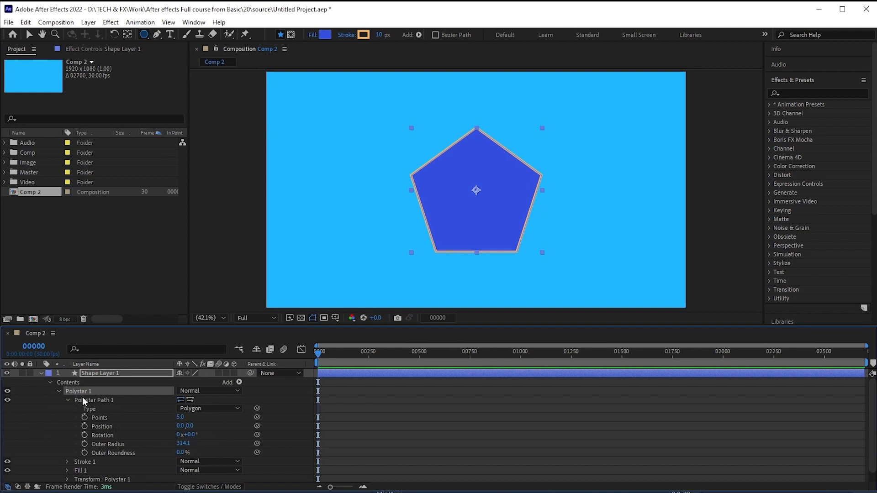
click(205, 411)
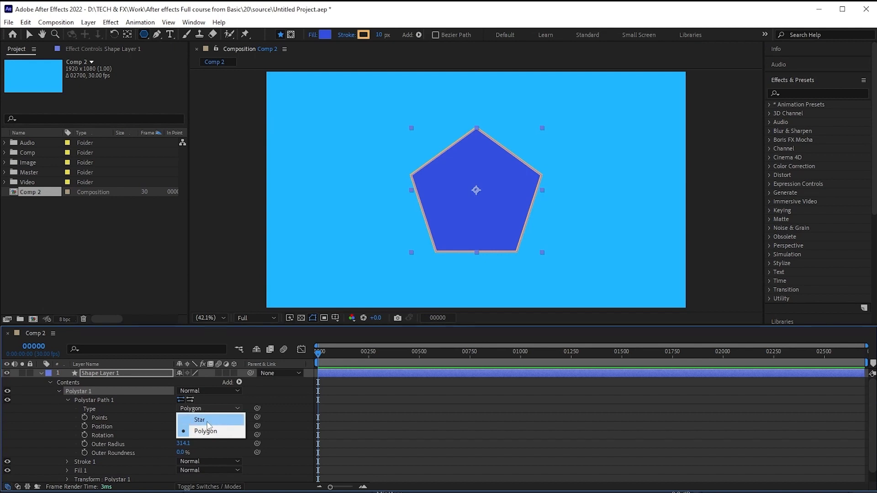
click(207, 420)
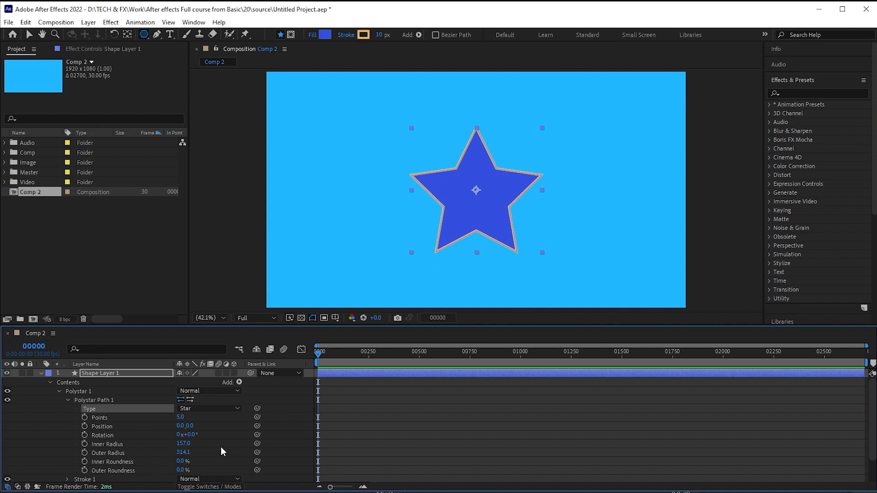
drag(182, 444, 111, 447)
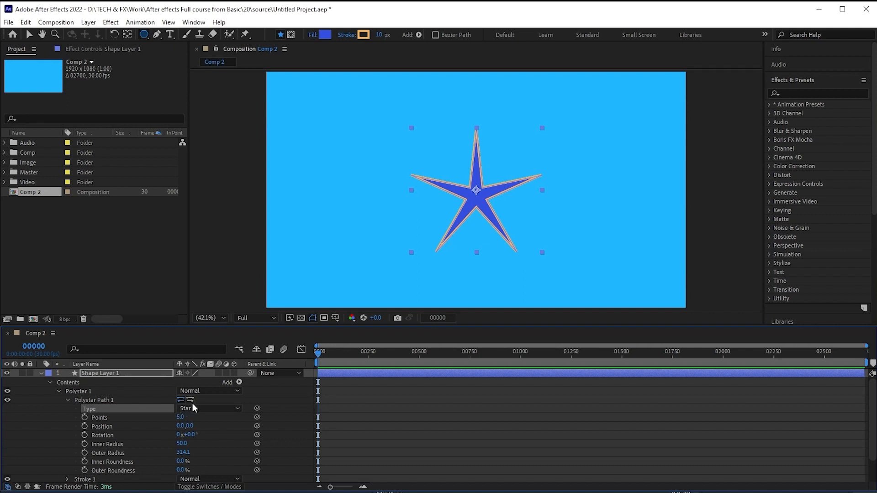
Step: Switch the polystar path back to Polygon with an outer radius of 391.1 and outer roundness of 109%
click(208, 408)
click(206, 430)
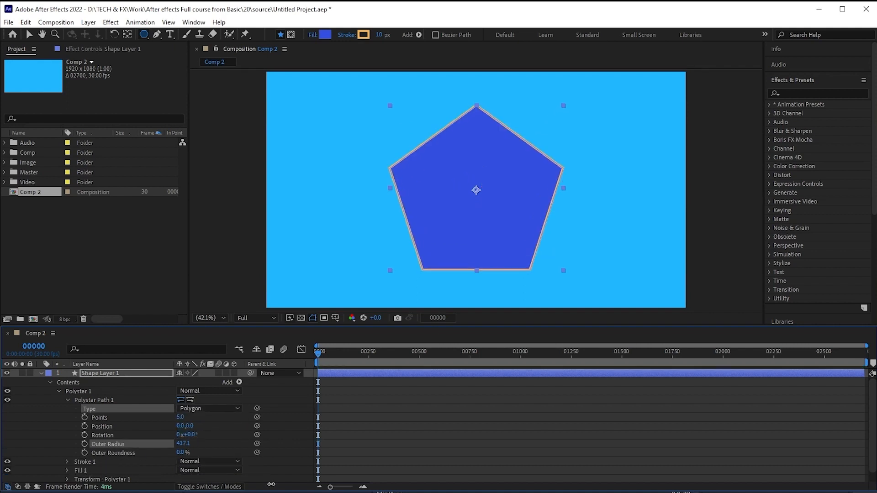
drag(185, 453, 256, 465)
Step: Scale the shape layer down to 52%
key(s)
drag(189, 382, 167, 386)
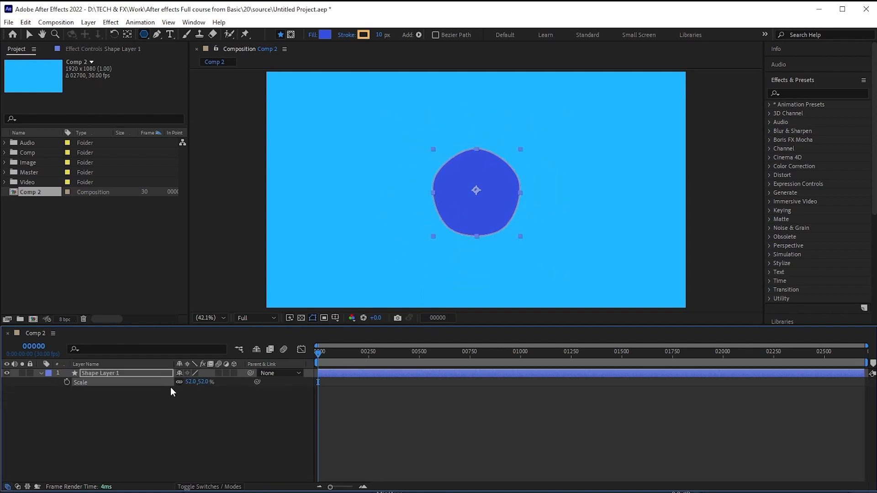
click(41, 373)
click(41, 373)
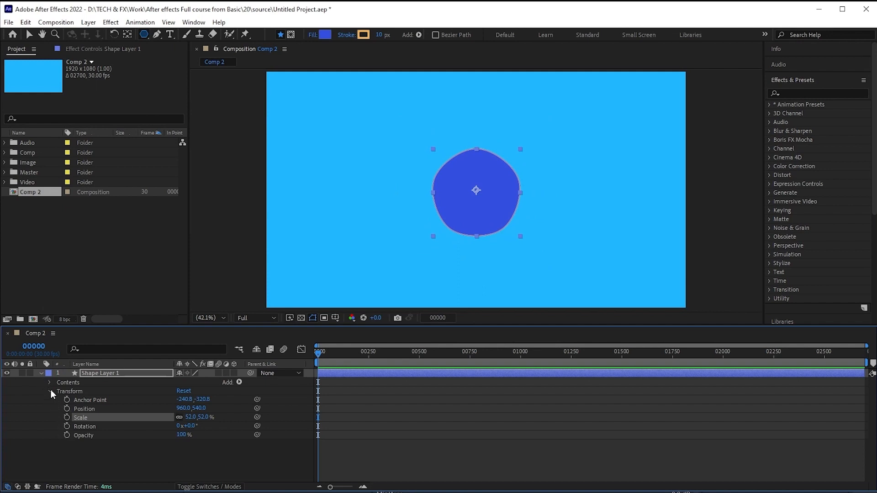
Step: Increase the polygon path's outer roundness to 1109%
click(50, 391)
click(48, 382)
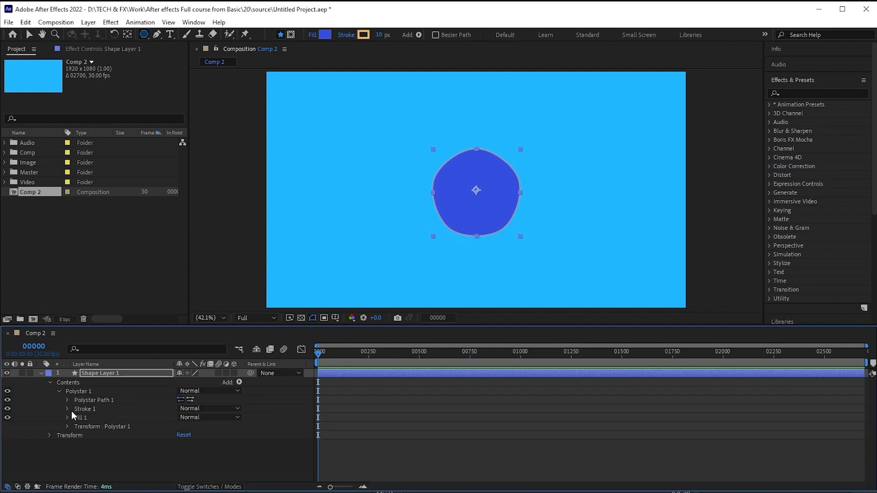
click(67, 400)
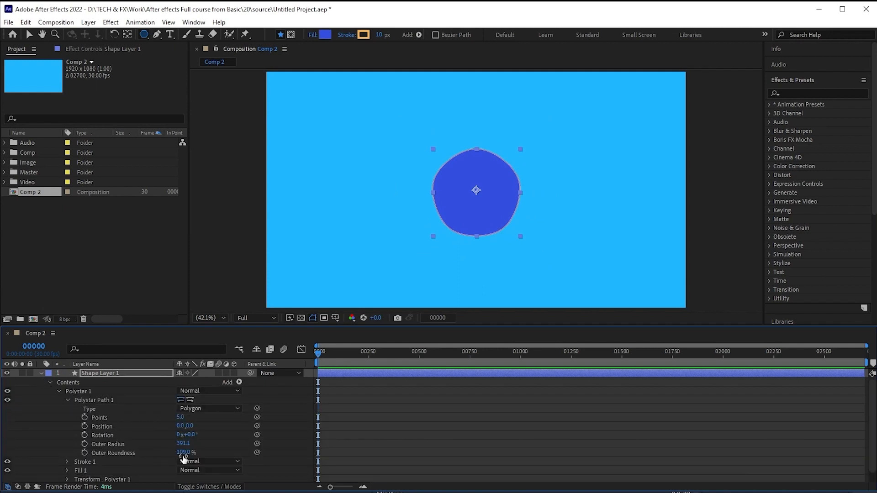
drag(180, 456, 502, 477)
click(502, 476)
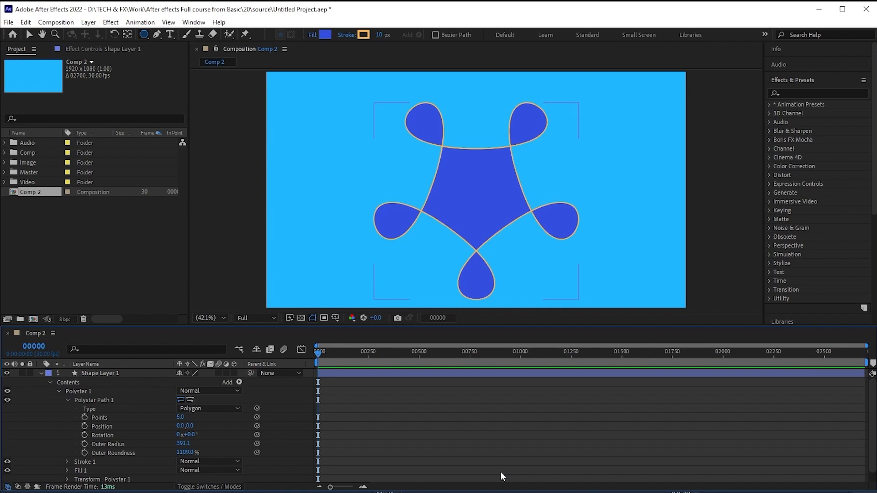
Step: Set the polygon path to 8 points and raise its outer roundness to 2548%
click(182, 417)
text(8)
key(Return)
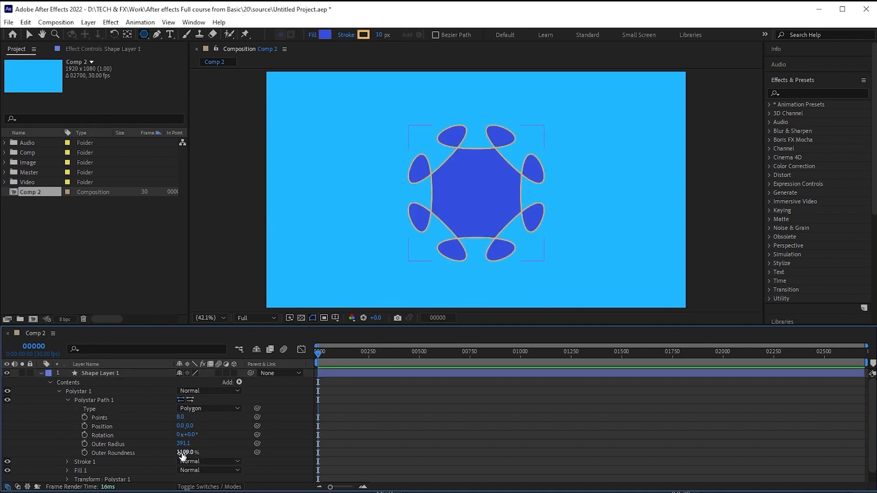
drag(183, 453, 874, 419)
drag(185, 452, 3, 305)
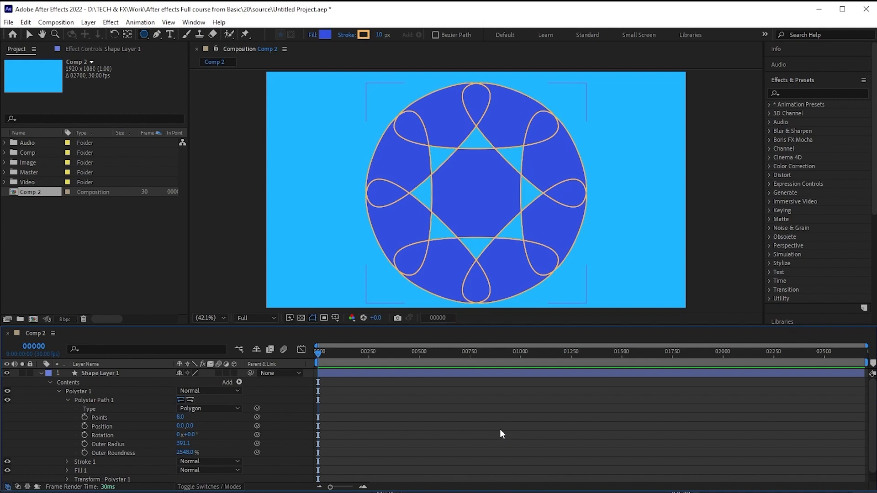
Step: Change the polystar path's type to Star and reset its outer roundness to 0%
click(211, 412)
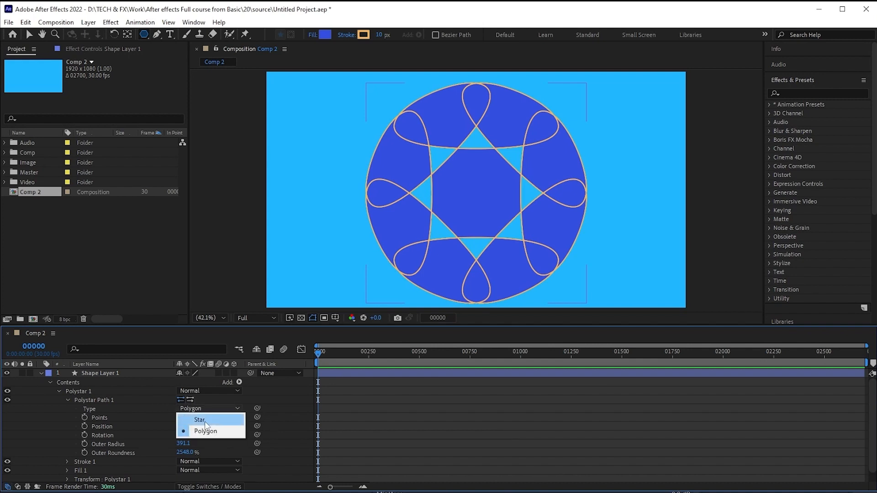
click(204, 421)
text(0)
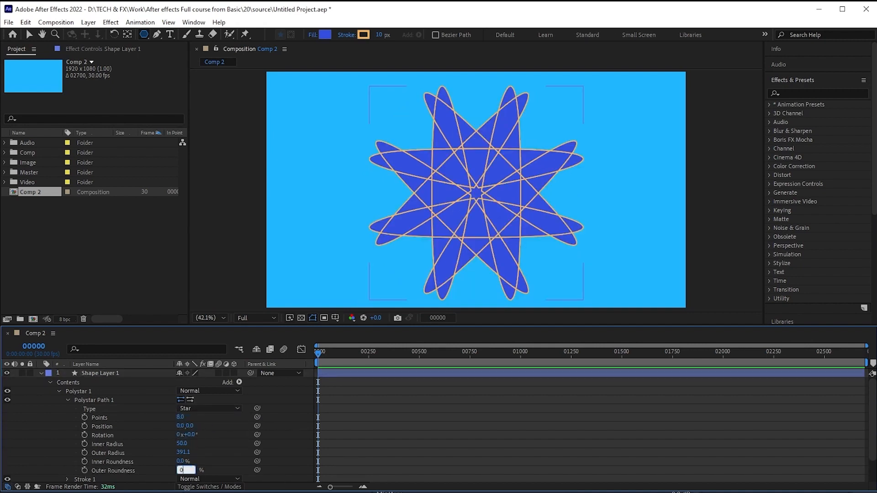
key(Return)
Step: Reset the star's outer radius to 0 and increase it to about 337
click(181, 453)
text(0)
key(Return)
drag(181, 453, 374, 474)
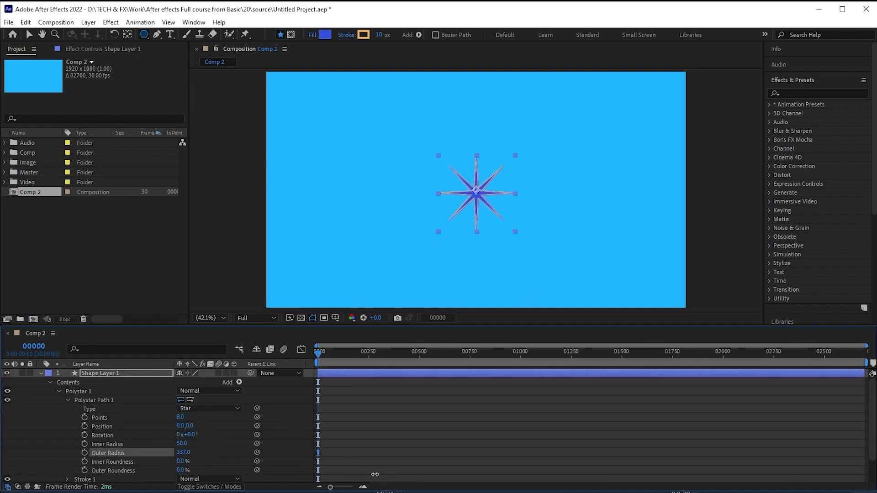
Step: Set the star to 5 points, inner radius 283, outer radius 412, inner roundness 1019% and outer roundness 902%
click(181, 418)
text(5)
key(Return)
drag(193, 454, 626, 450)
drag(181, 470, 484, 466)
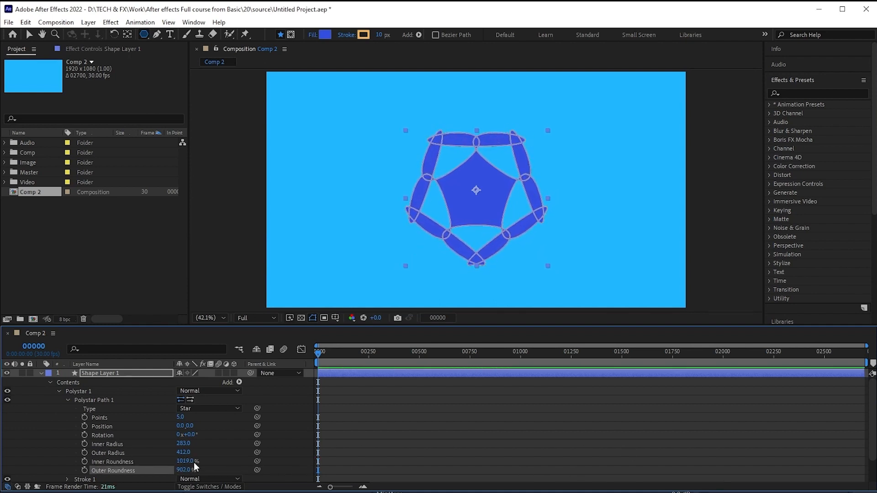
Step: Raise the star's inner roundness to 1458% and start keyframing its inner and outer roundness at frame 103
drag(187, 462, 397, 462)
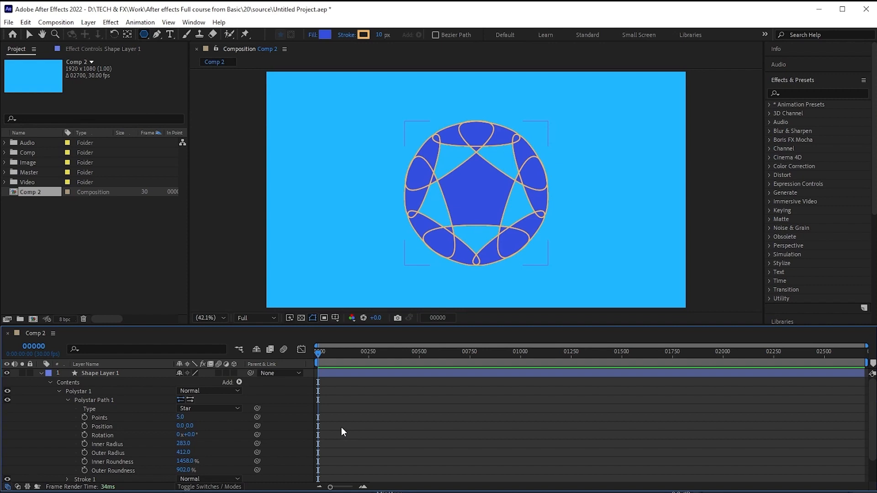
click(320, 355)
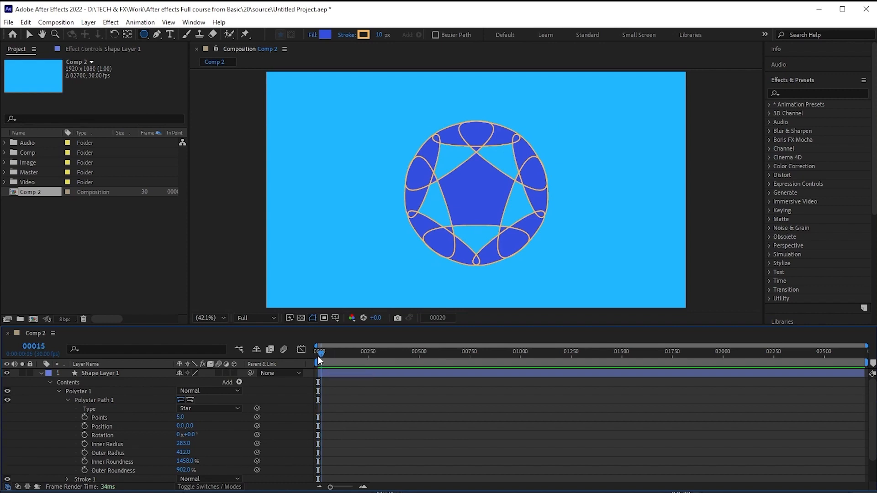
click(316, 355)
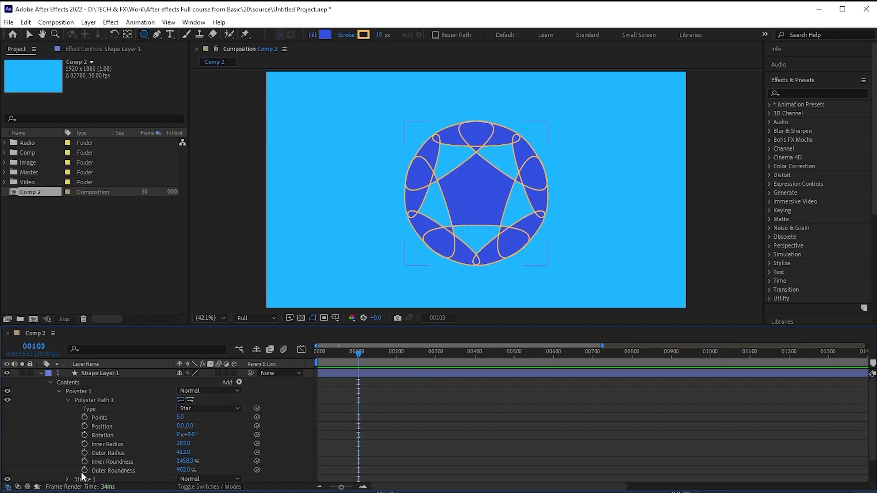
click(84, 471)
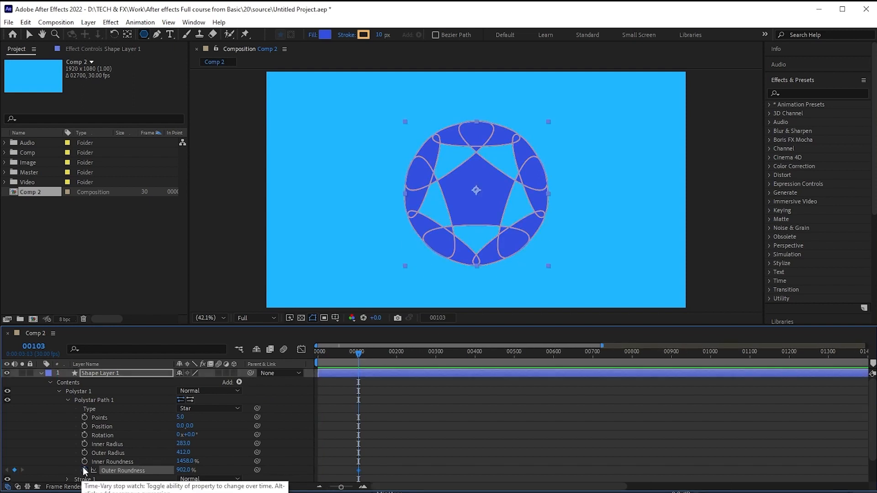
click(85, 462)
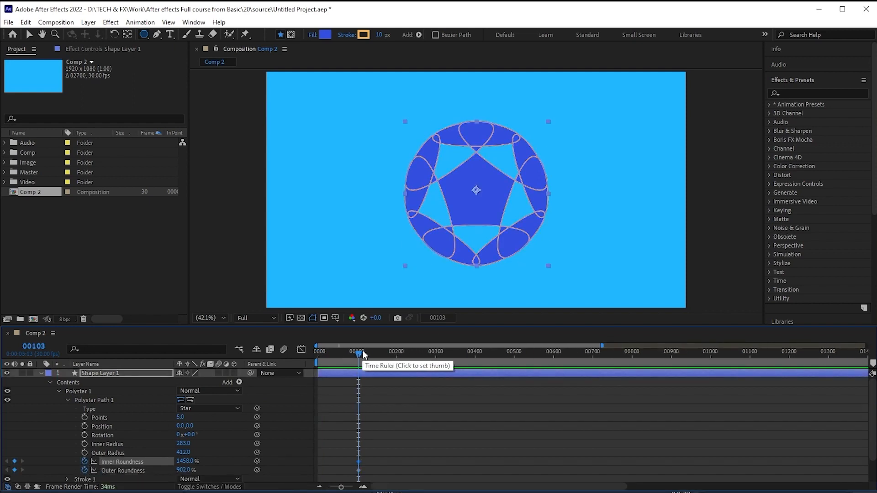
Step: At frame 0, keyframe the star's inner roundness at 60% and outer roundness at 5%, and preview the animation
click(315, 356)
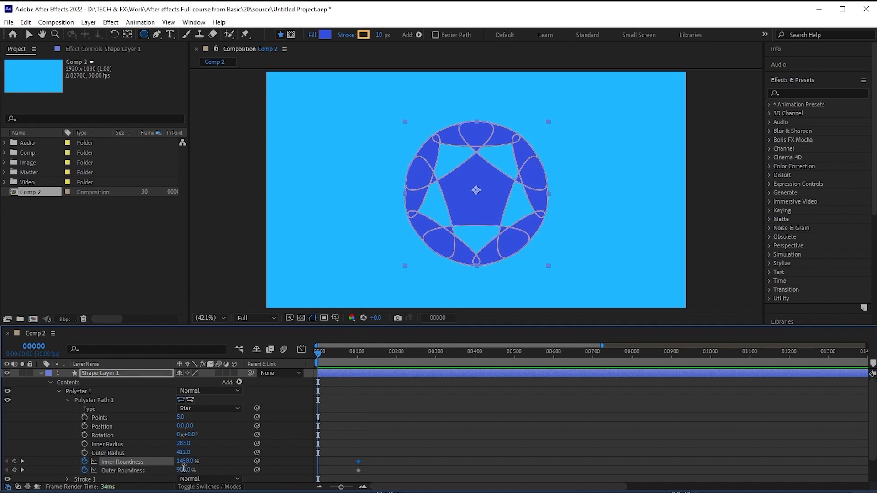
mouse_move(185, 470)
mouse_down()
mouse_move(49, 480)
mouse_move(187, 481)
mouse_up()
click(446, 462)
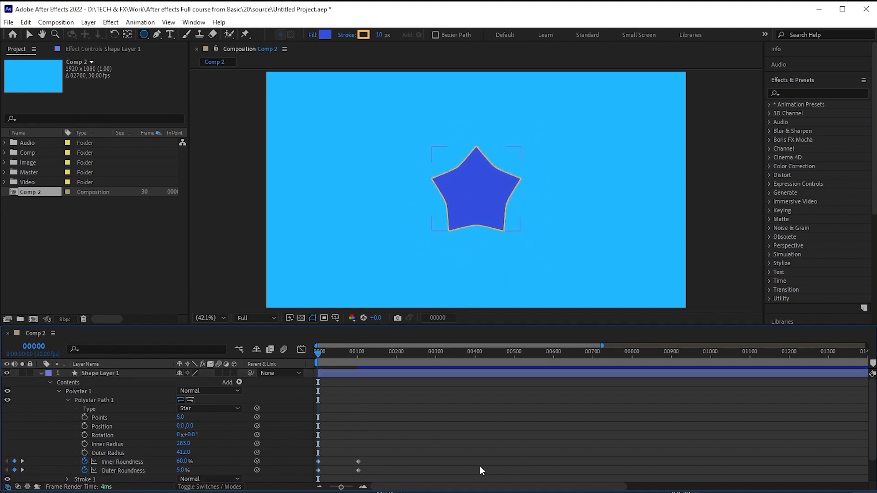
key(space)
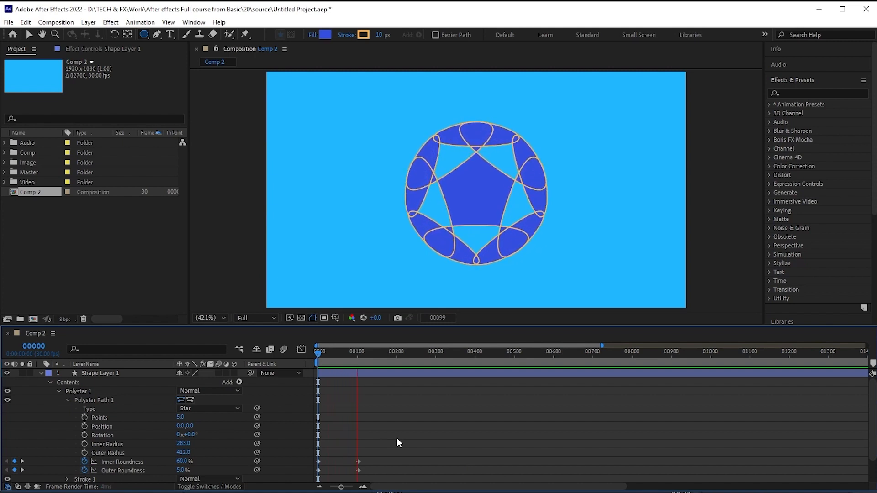
key(space)
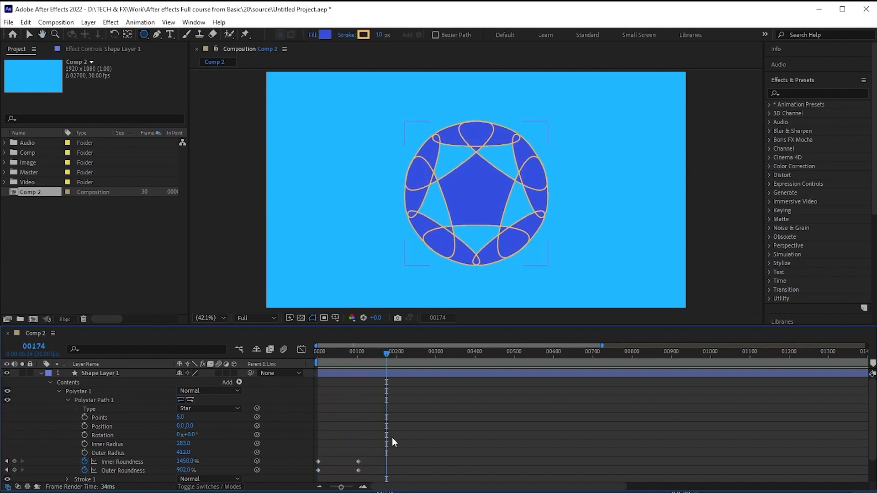